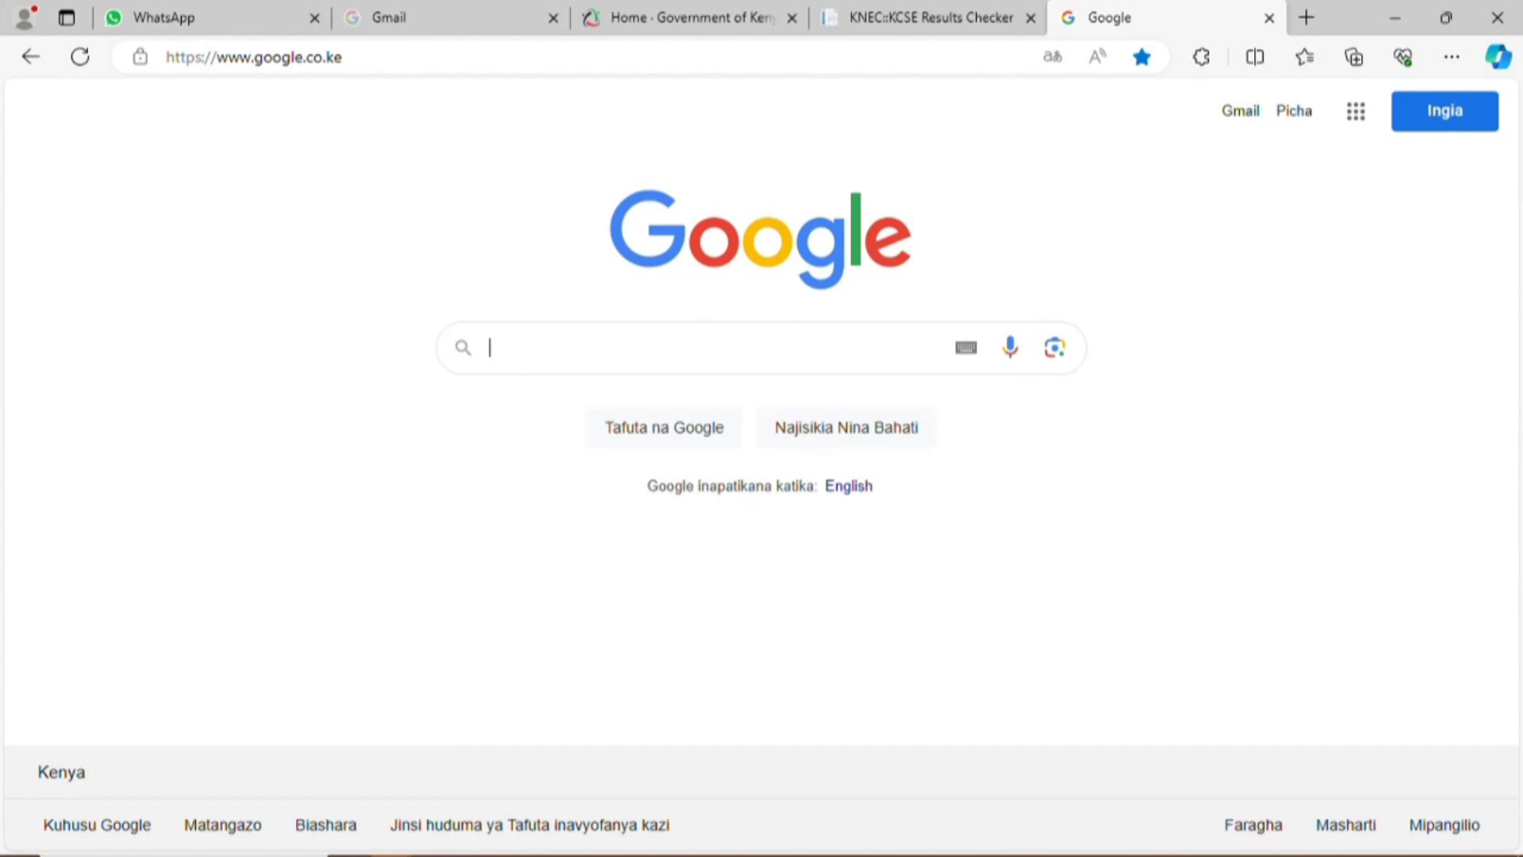
# - Search Google for "itax kra portal" using the suggested query
pyautogui.click(523, 338)
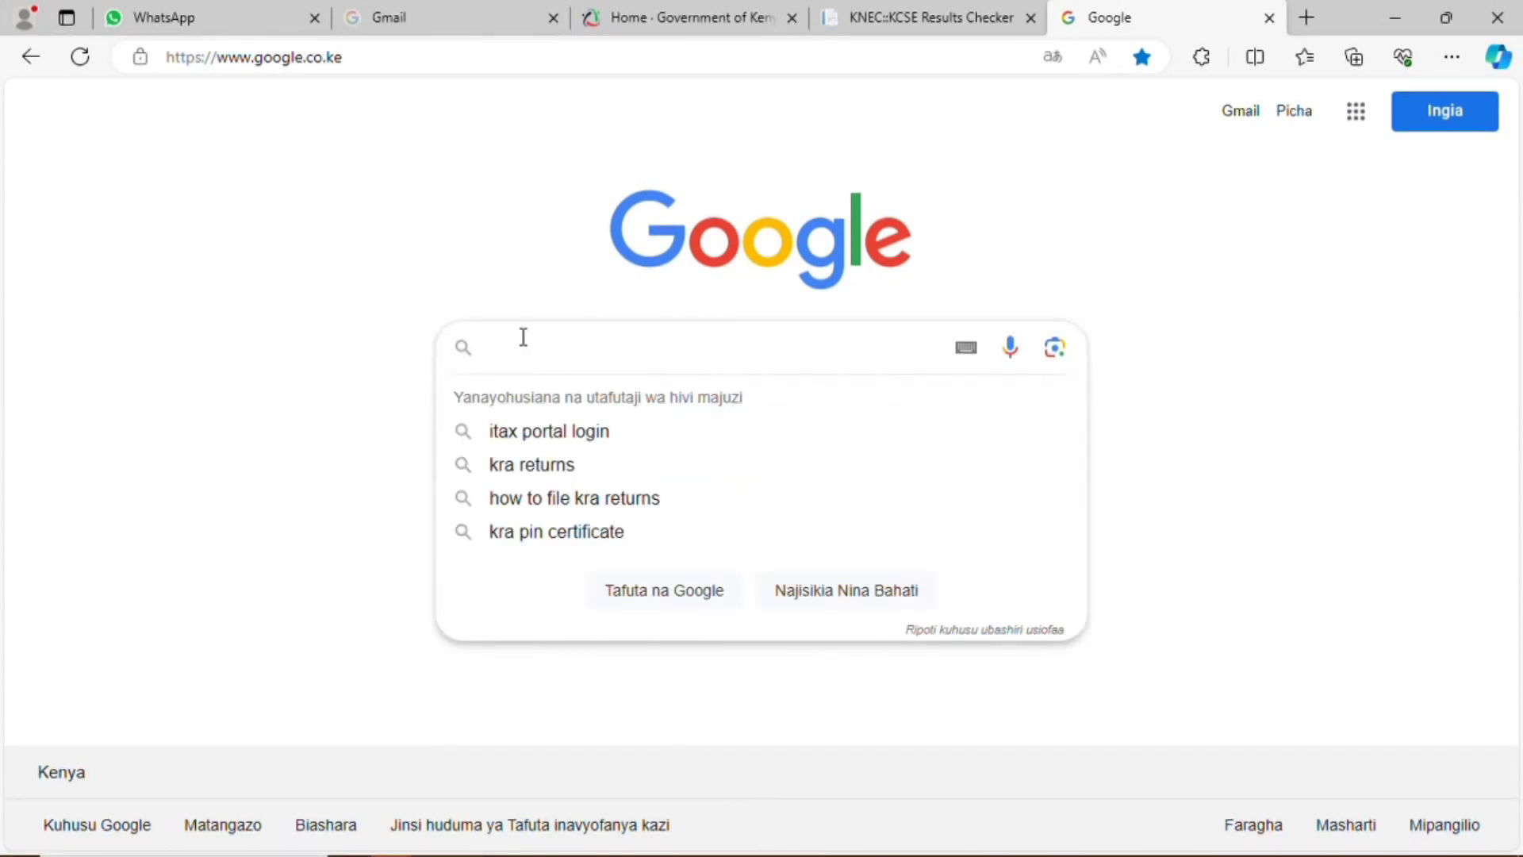
pyautogui.write('itax')
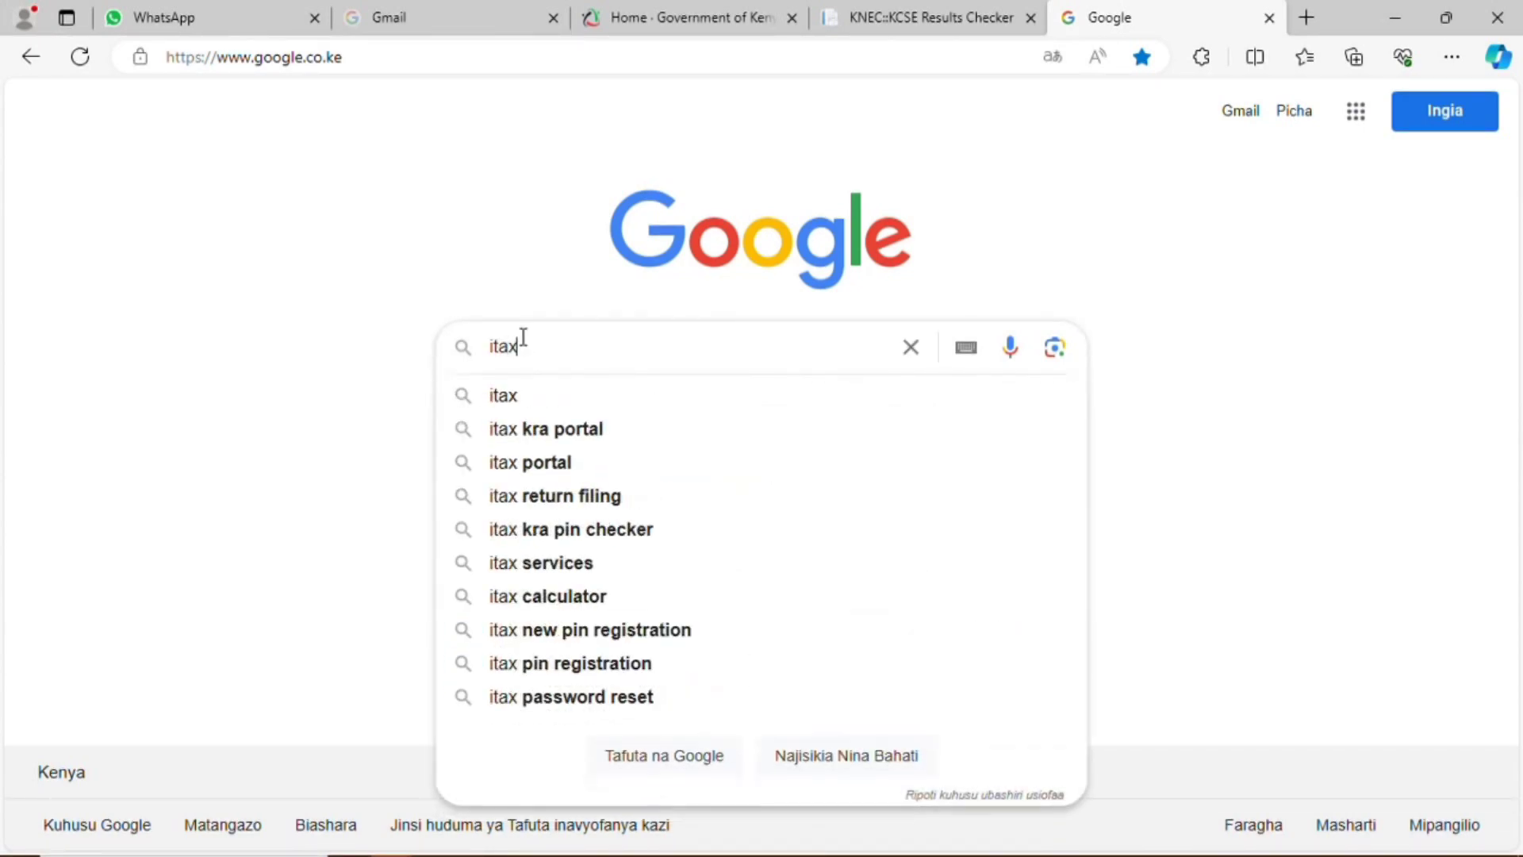
pyautogui.click(581, 444)
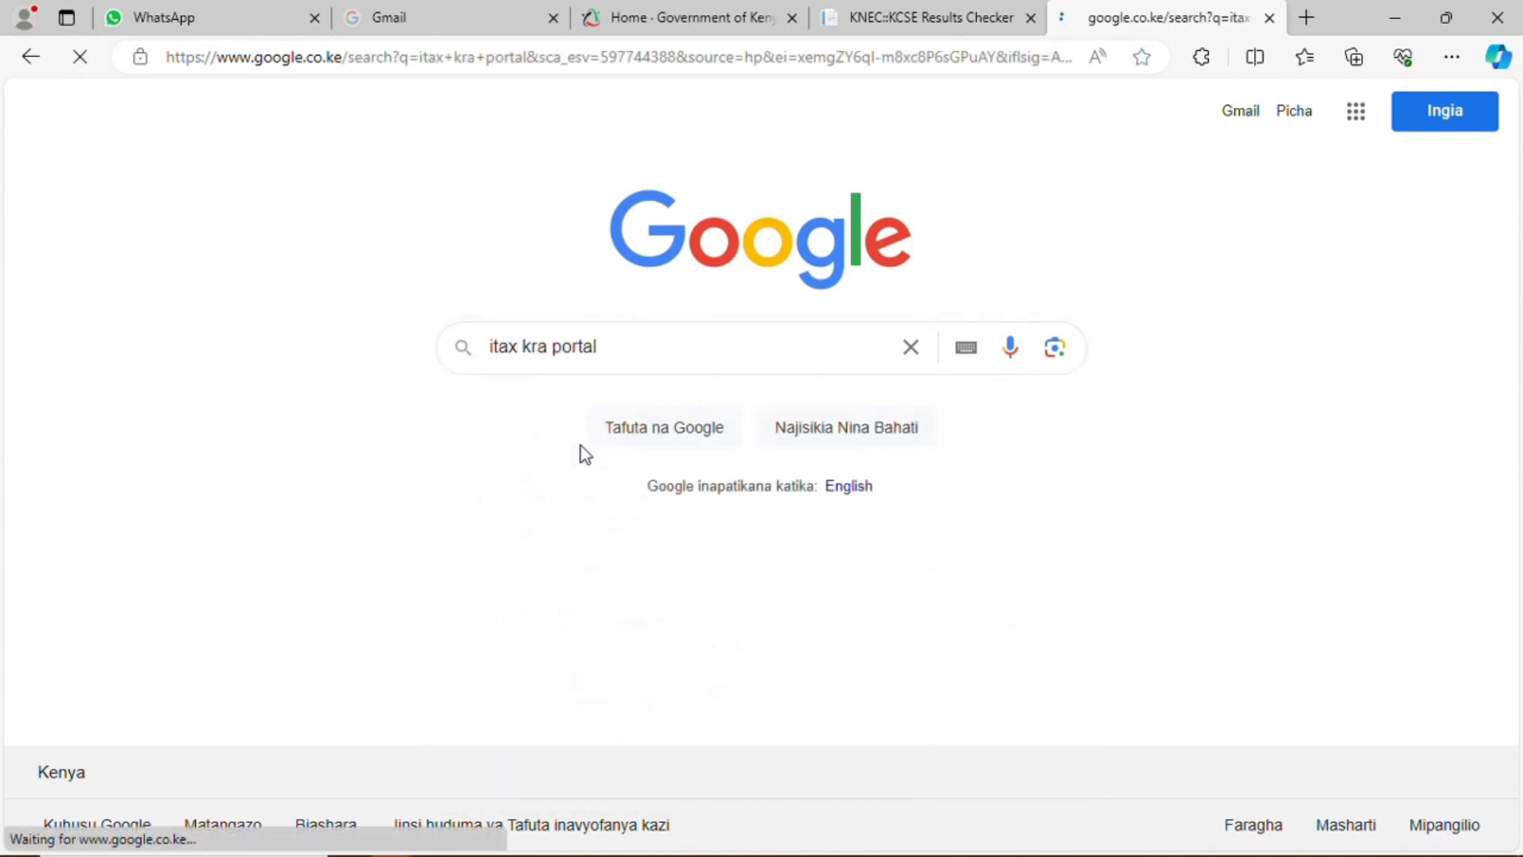
# - Open the iTax - KRA site and log in with PIN, password and security stamp sum
pyautogui.click(285, 330)
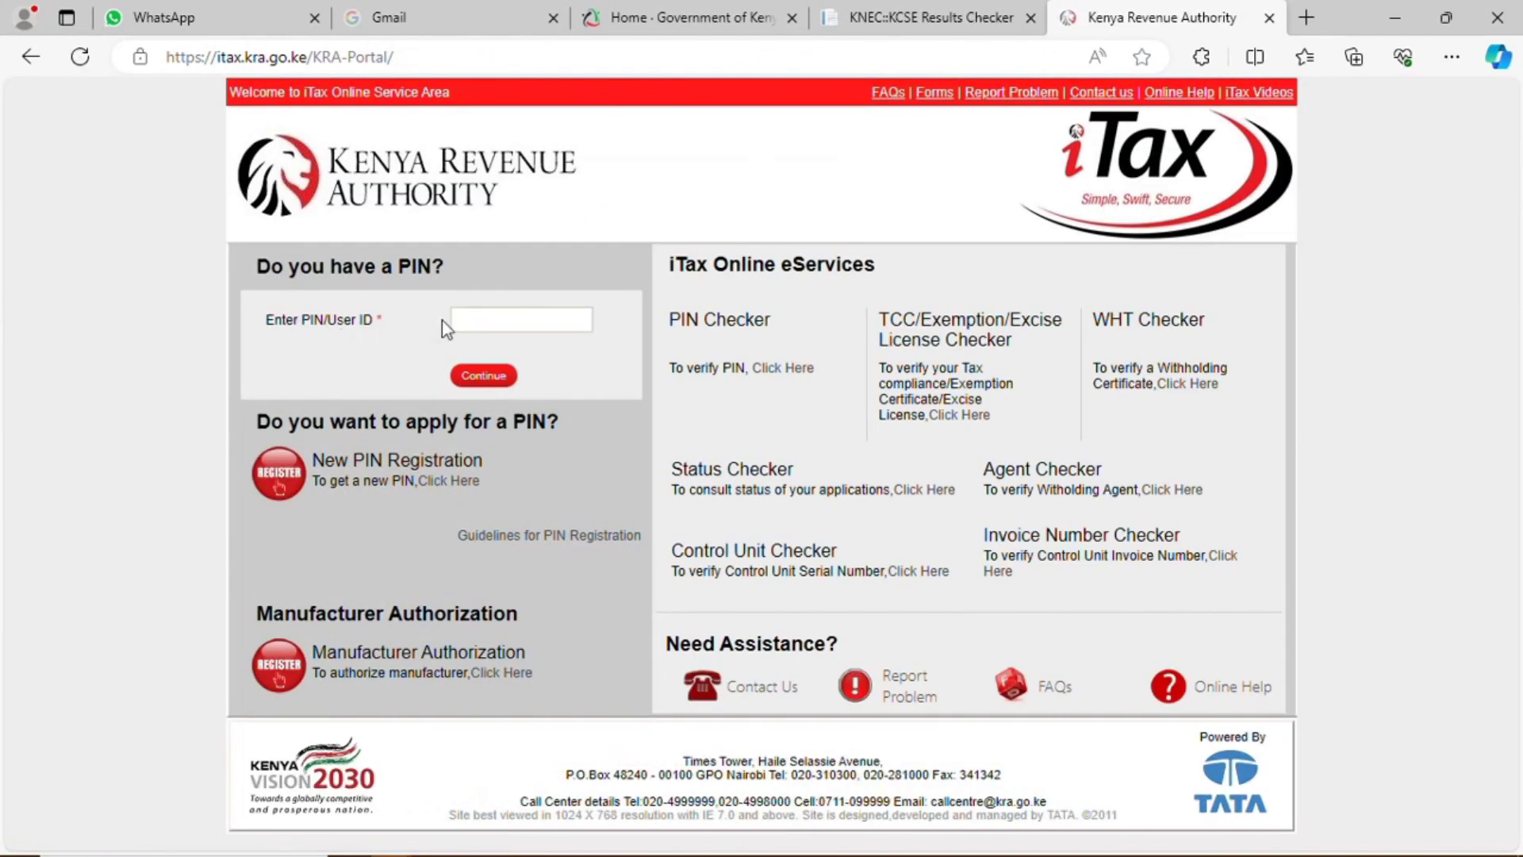
pyautogui.click(469, 319)
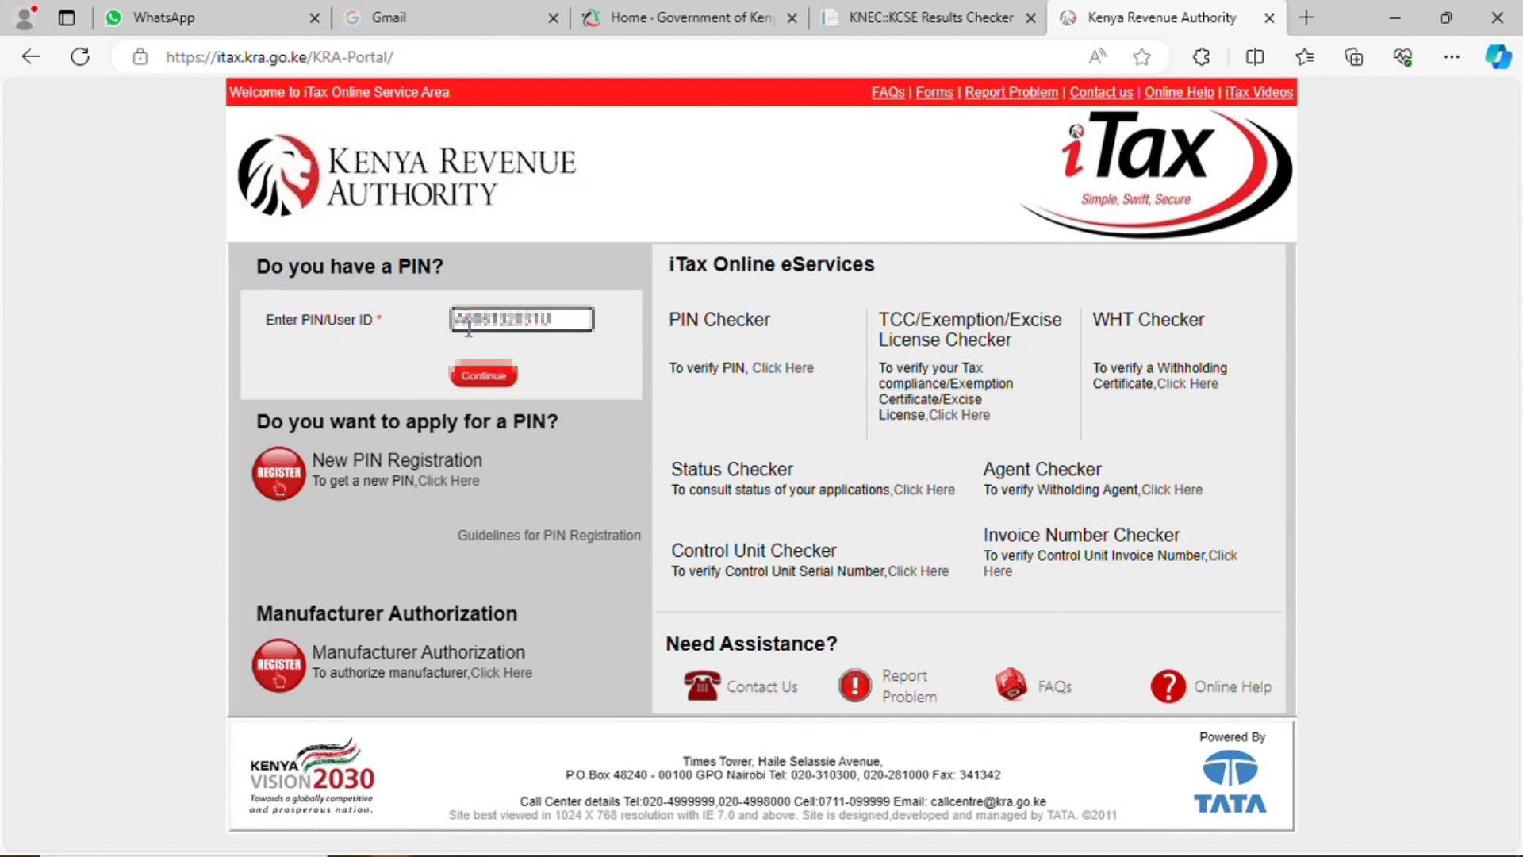
pyautogui.click(498, 376)
pyautogui.click(505, 397)
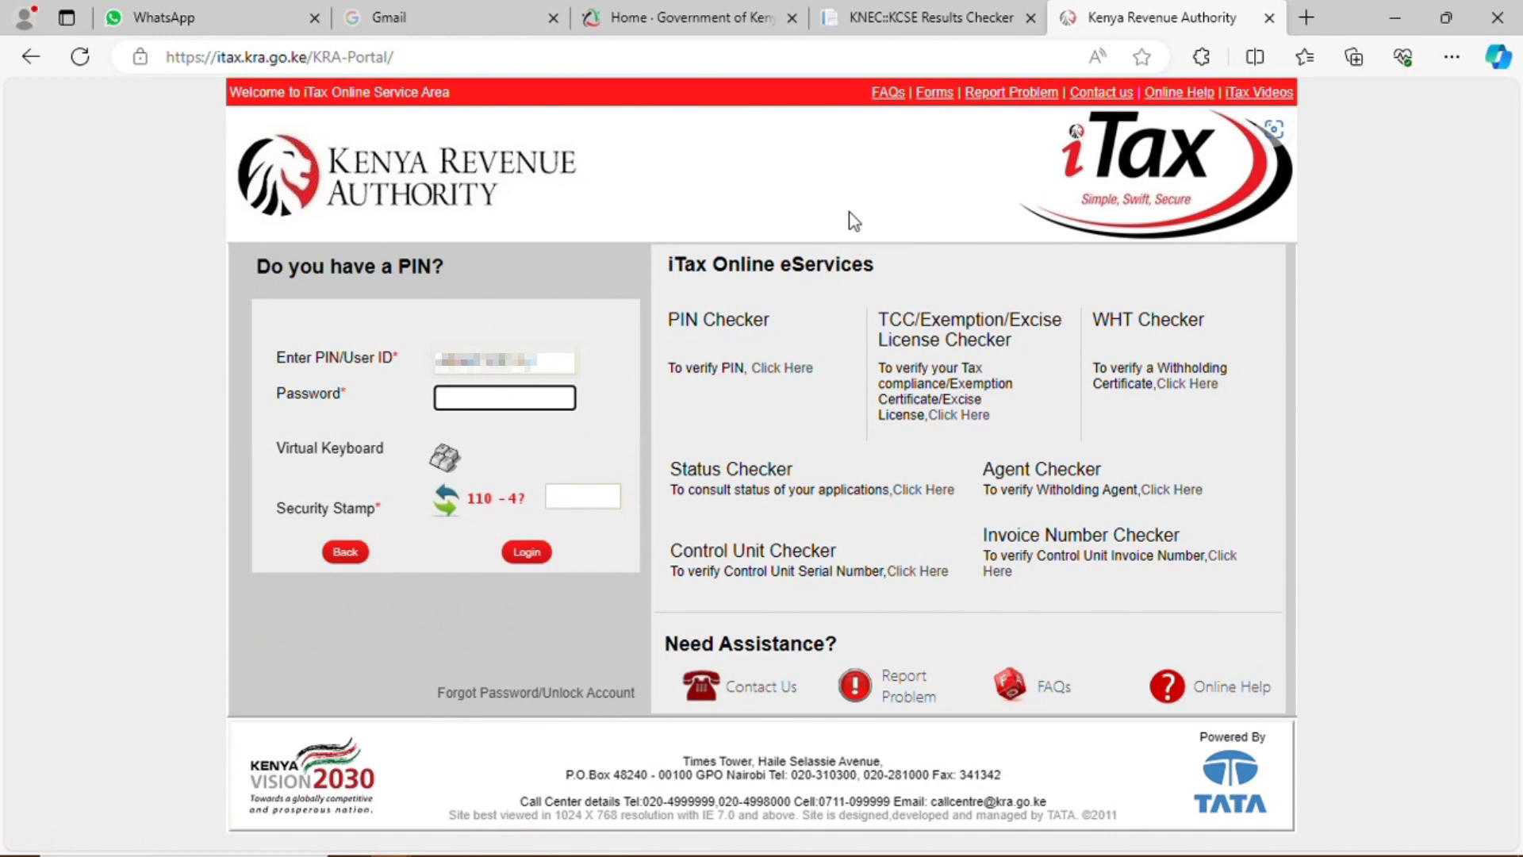
pyautogui.write('**')
pyautogui.click(571, 498)
pyautogui.write('106')
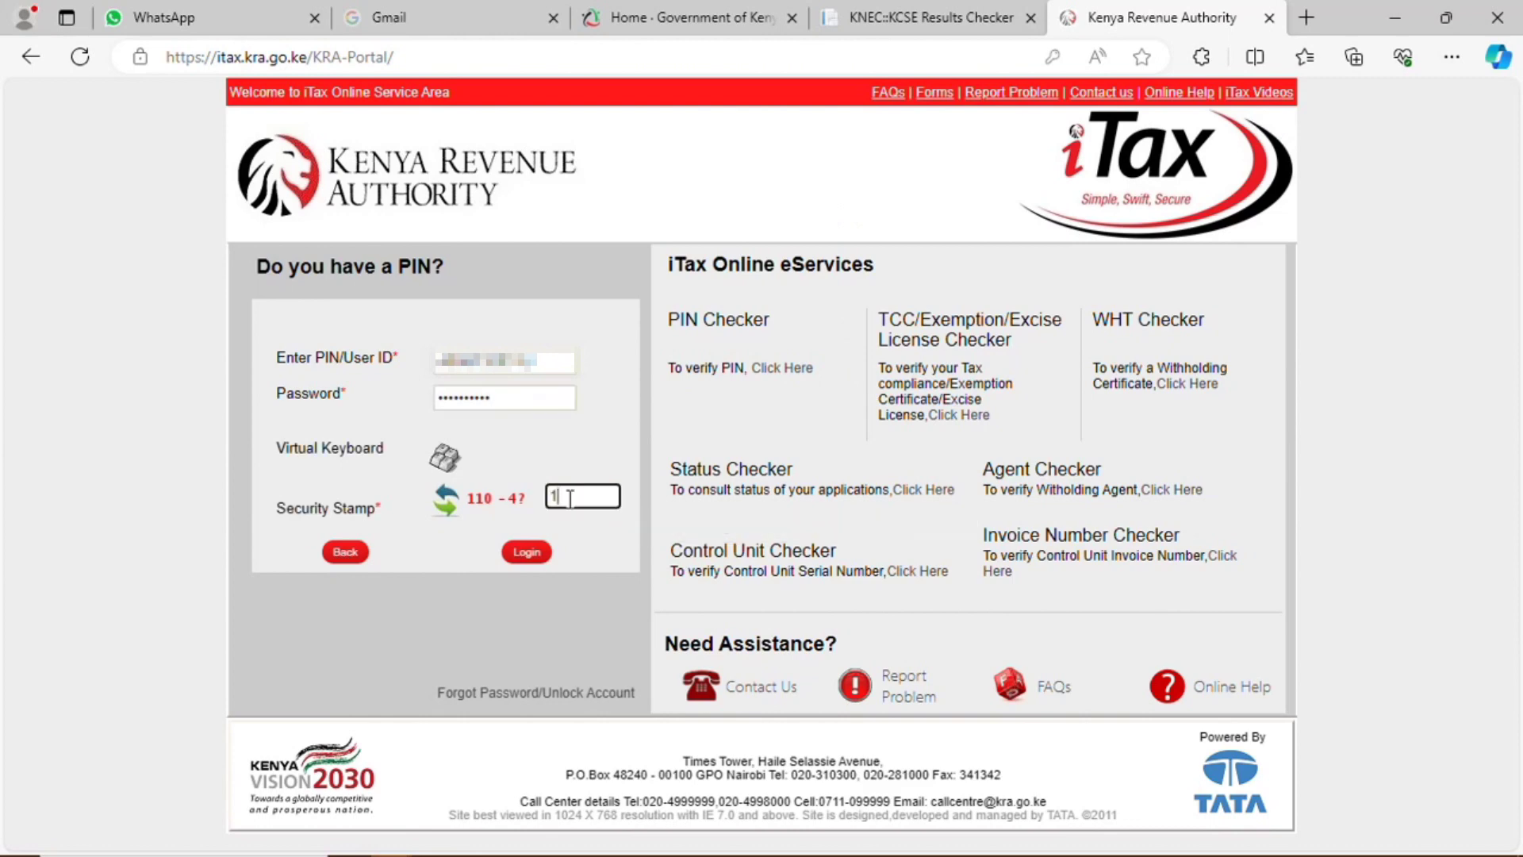
pyautogui.click(529, 553)
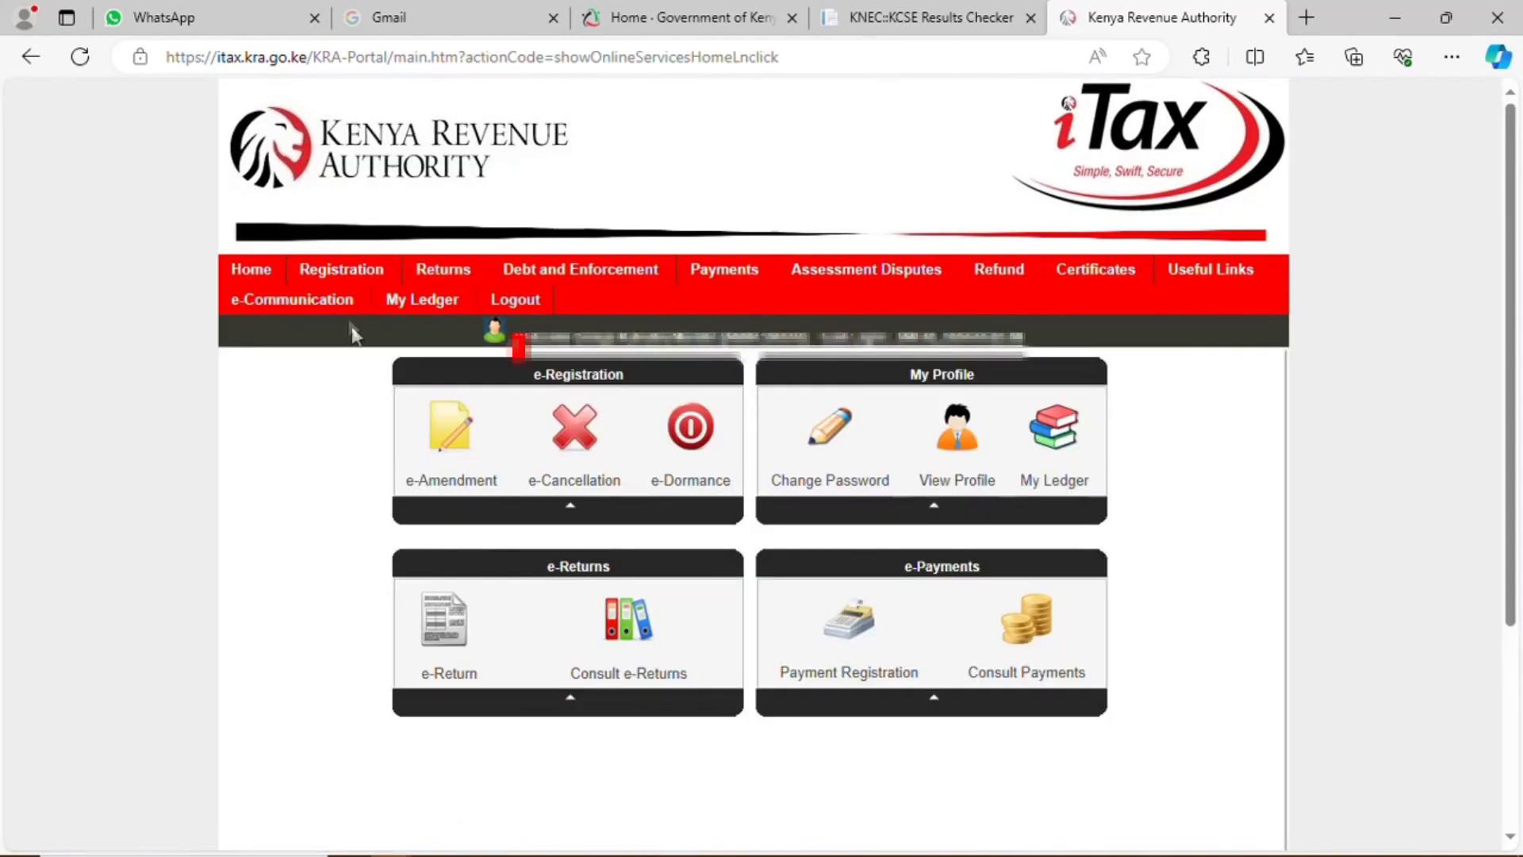
pyautogui.moveTo(322, 269)
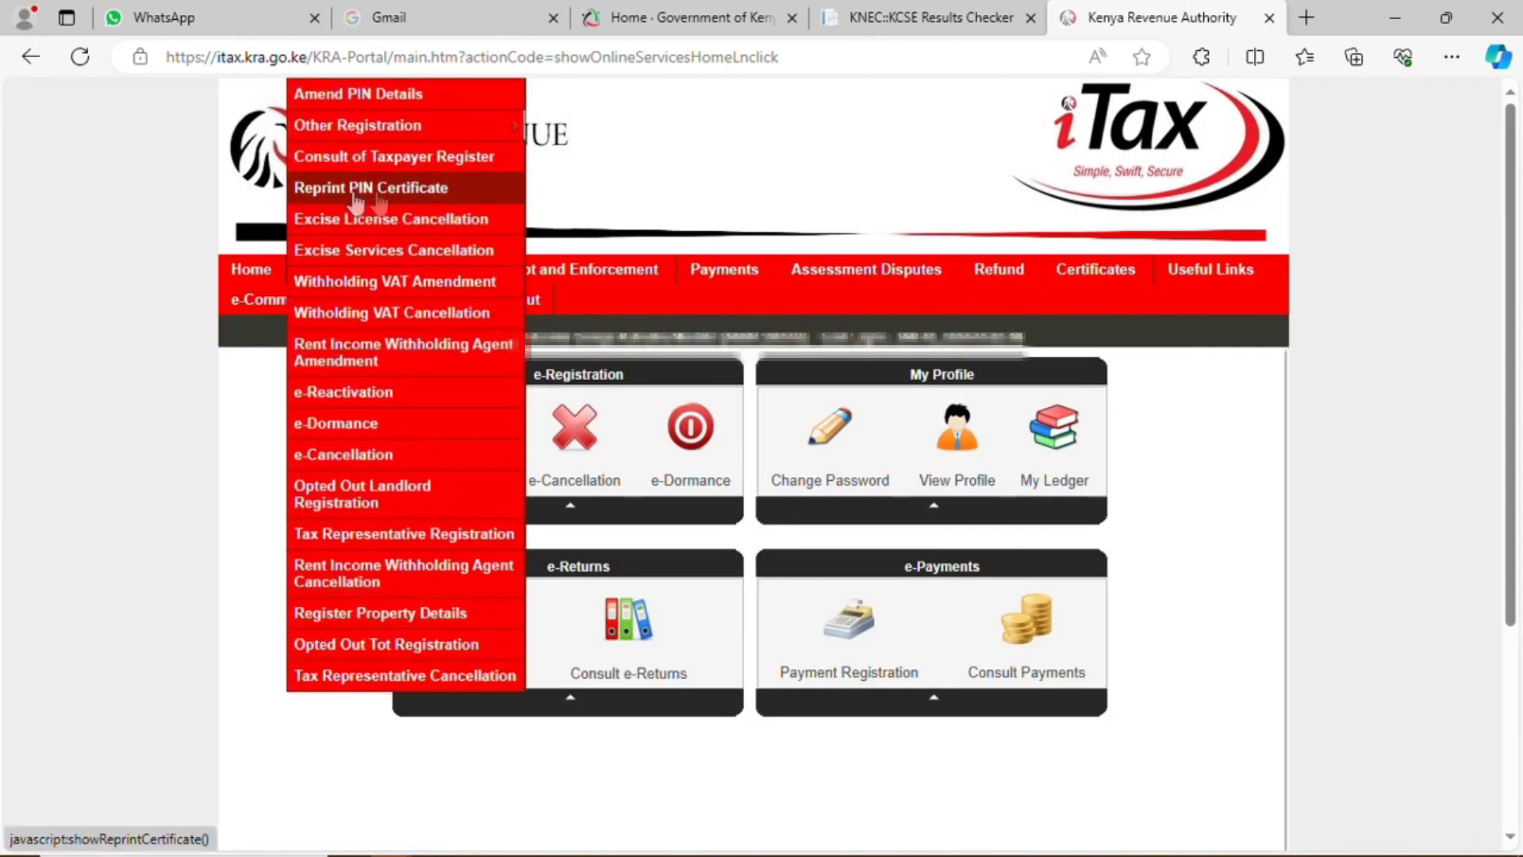
# - Request a PIN certificate reprint from Registration with Applicant Type Taxpayer, confirming the submission
pyautogui.click(405, 189)
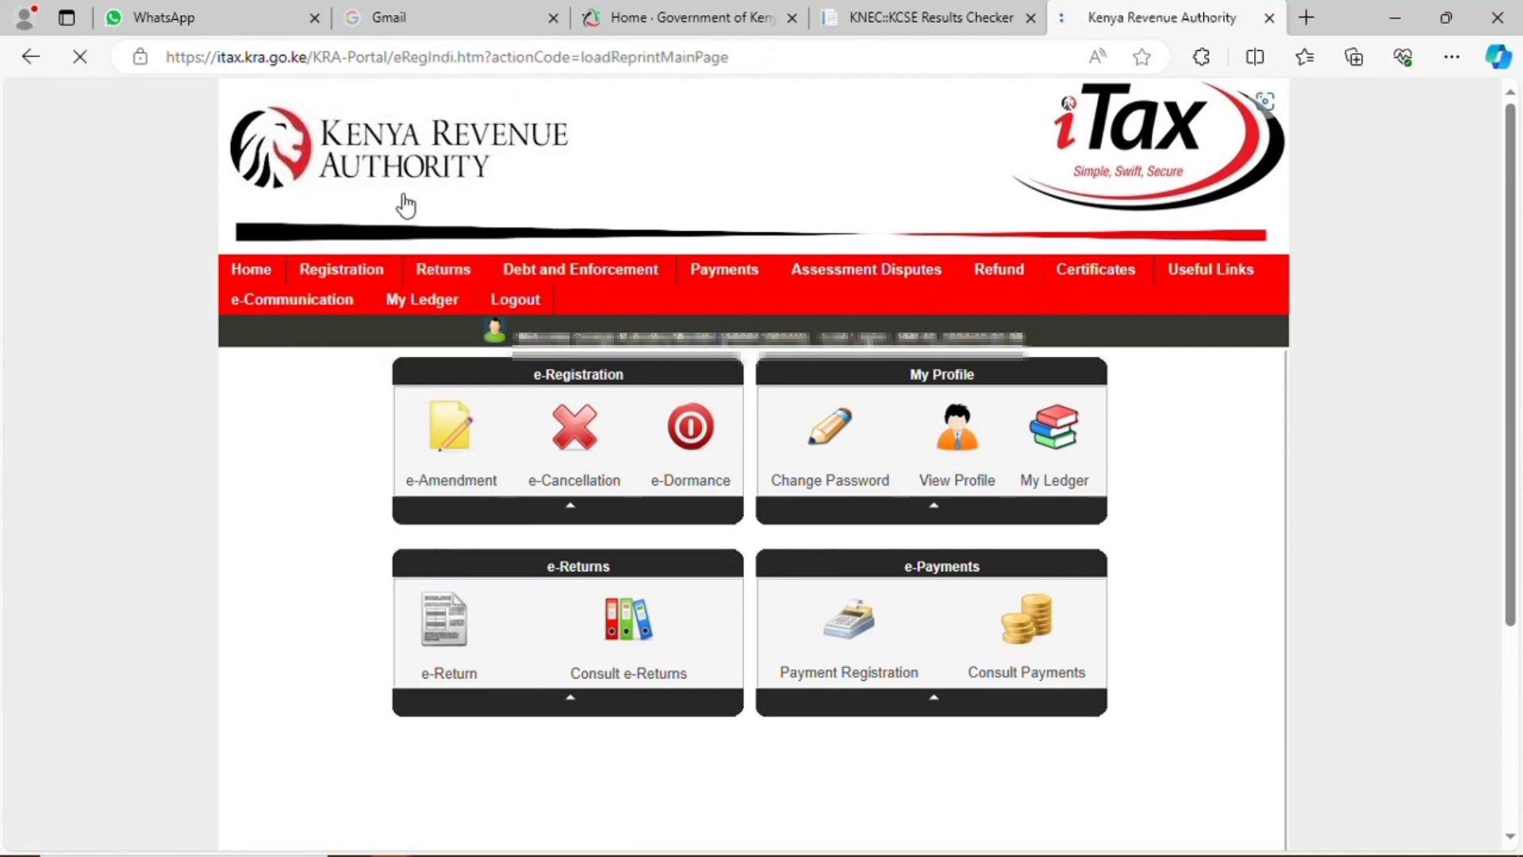
pyautogui.click(803, 523)
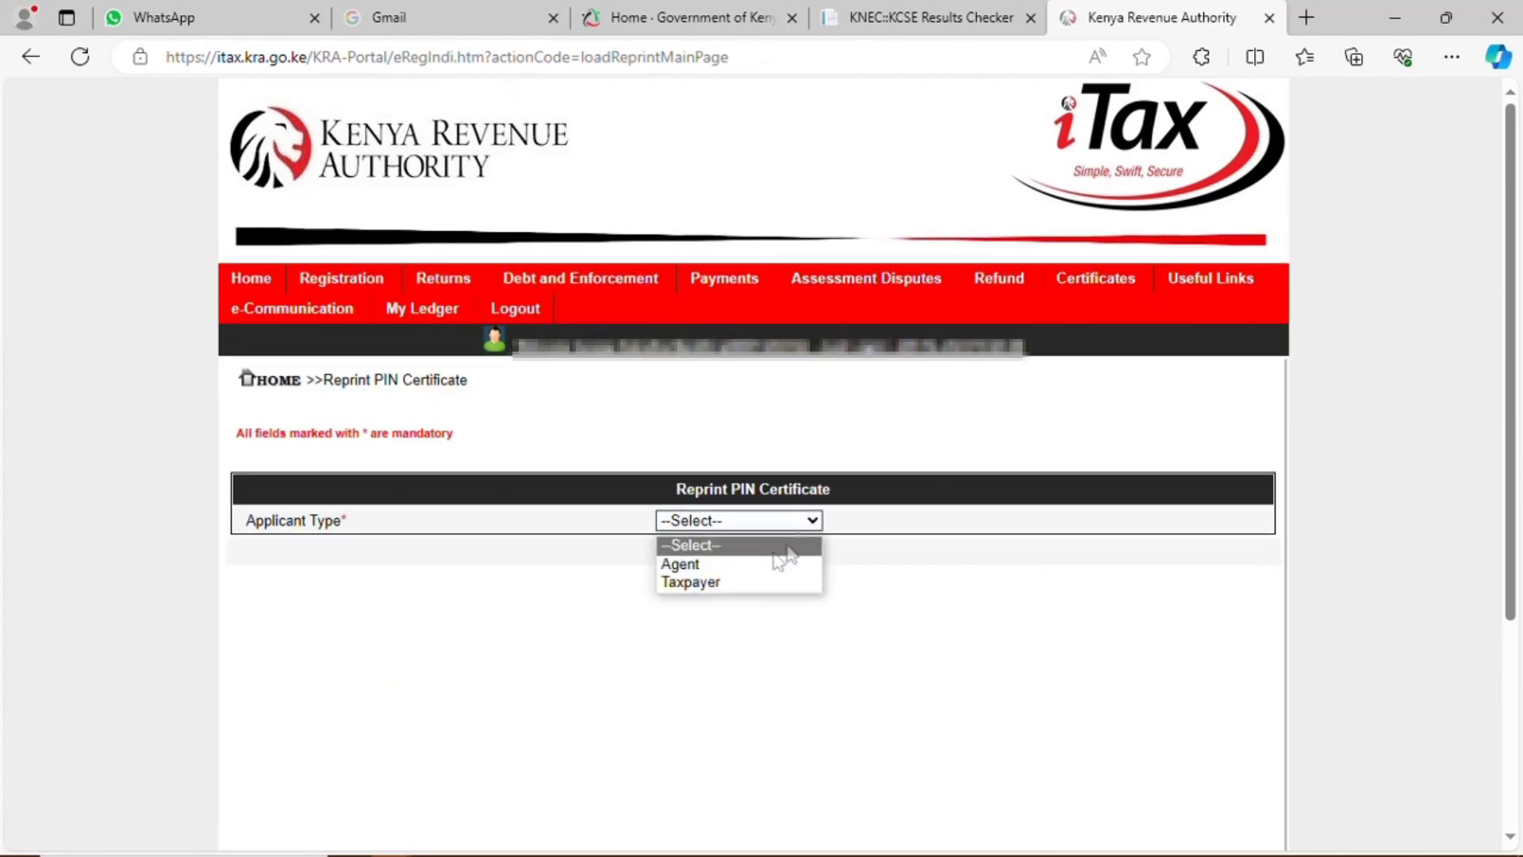
pyautogui.click(715, 583)
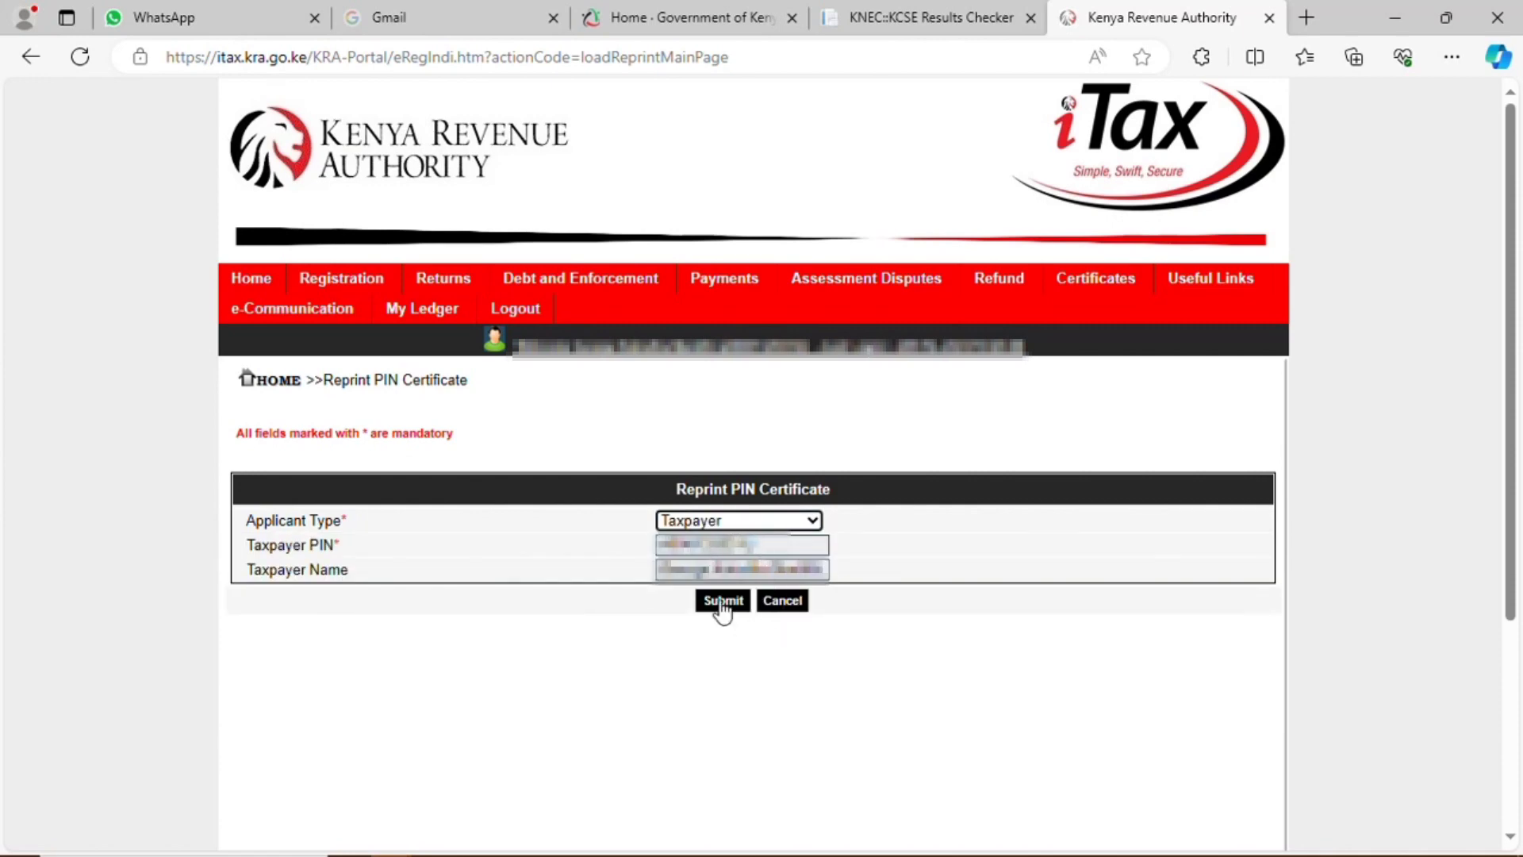
pyautogui.click(721, 603)
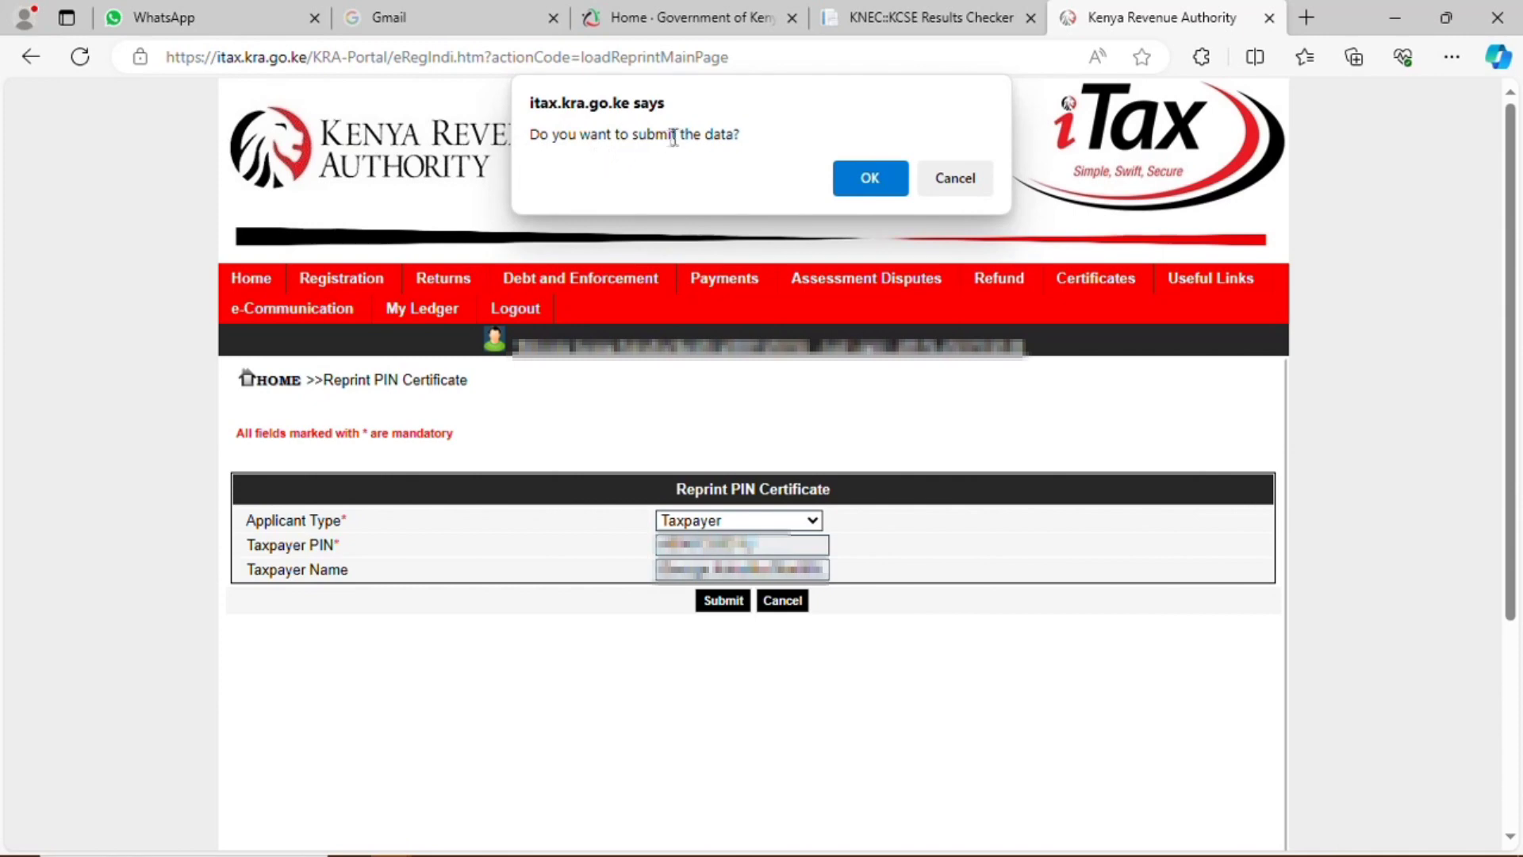
pyautogui.click(872, 182)
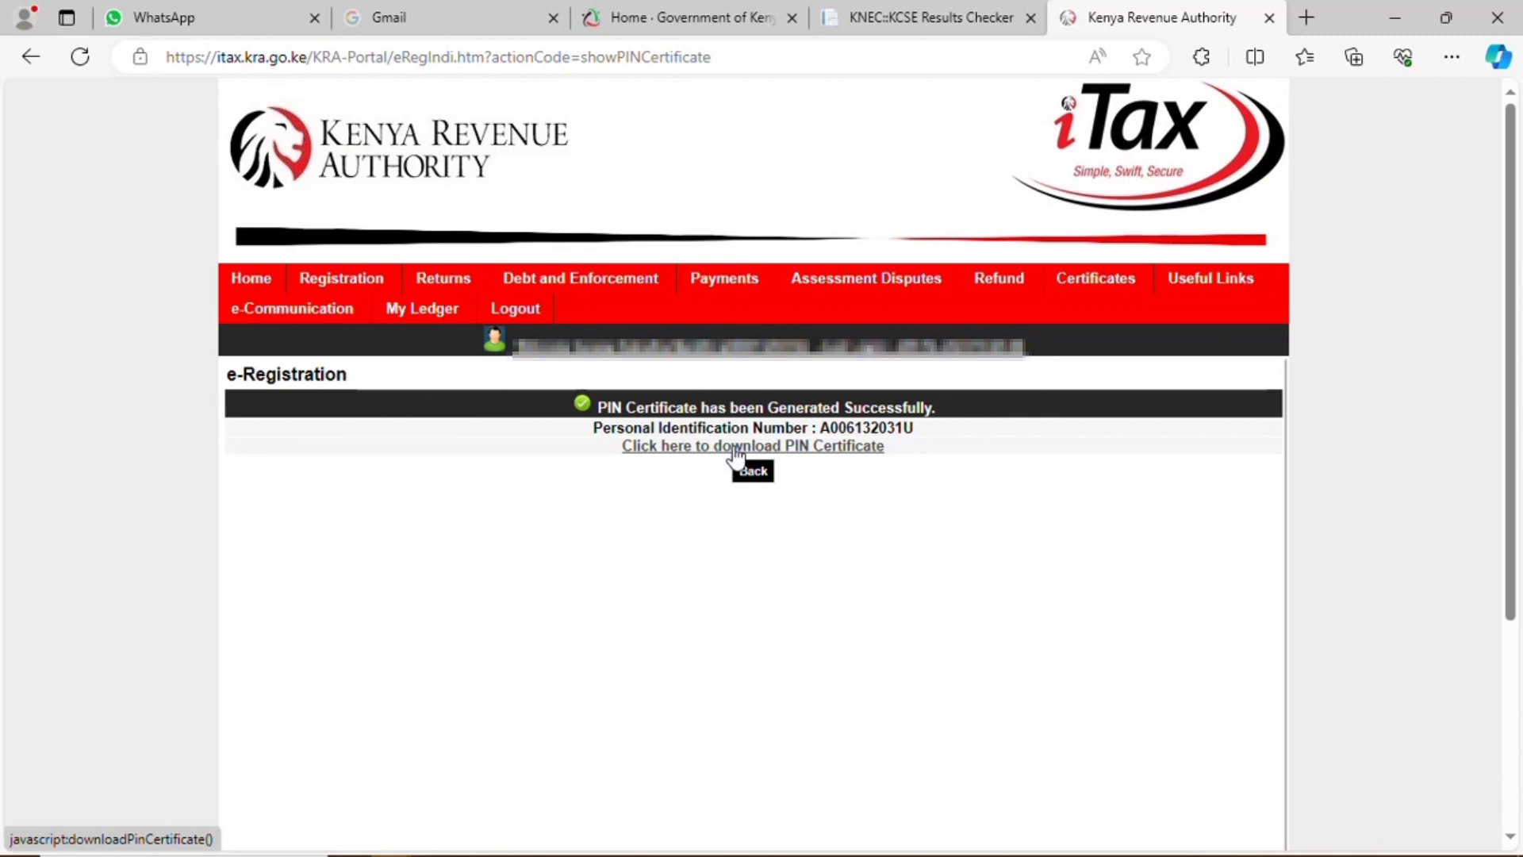
# - Download the generated PIN certificate via its download link
pyautogui.click(737, 450)
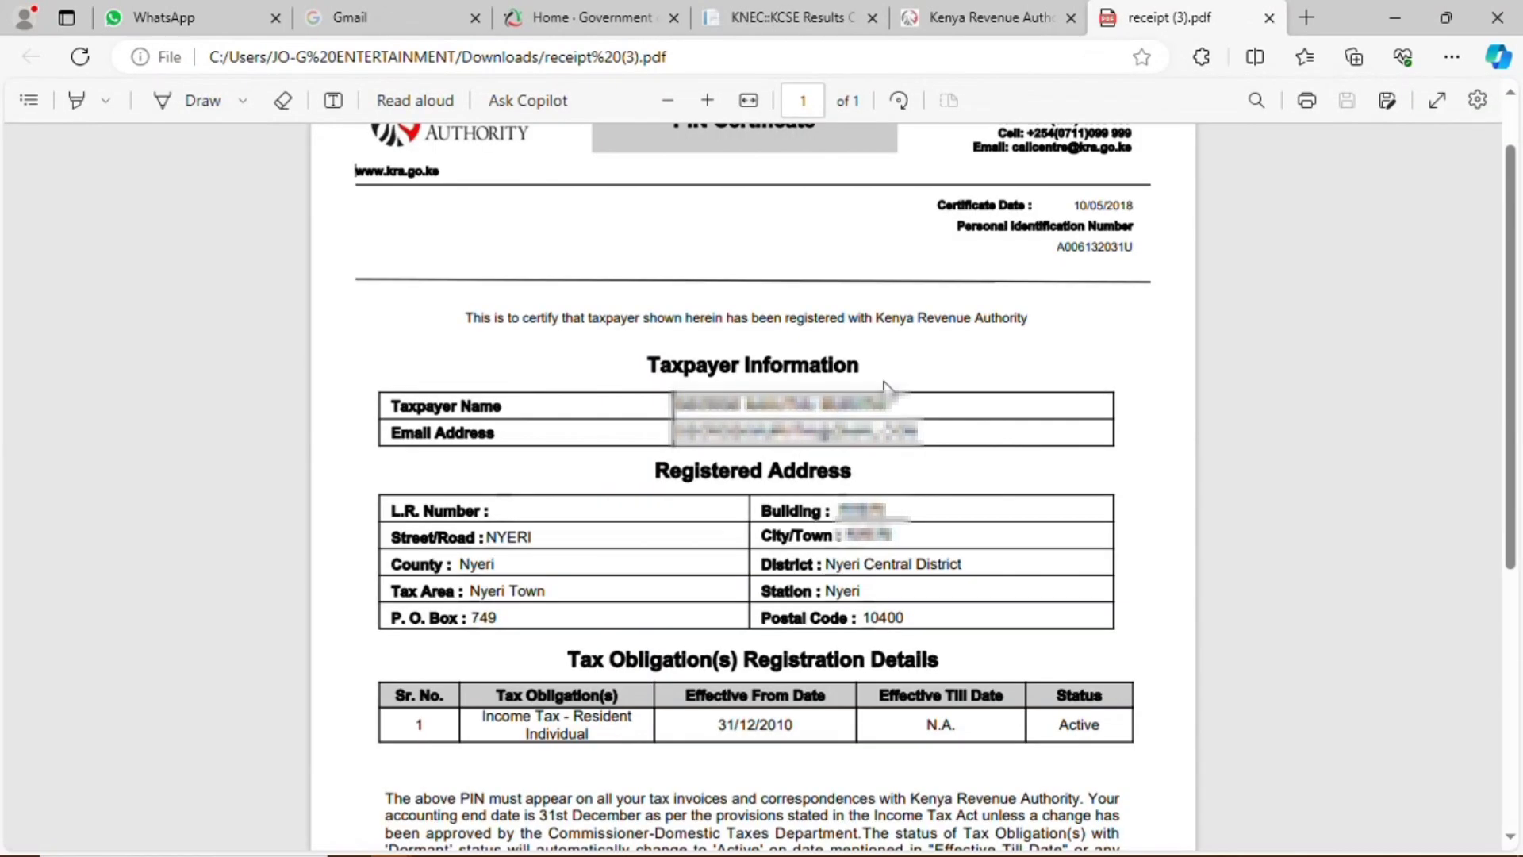
pyautogui.scroll(-4, 890, 393)
pyautogui.scroll(1, 839, 357)
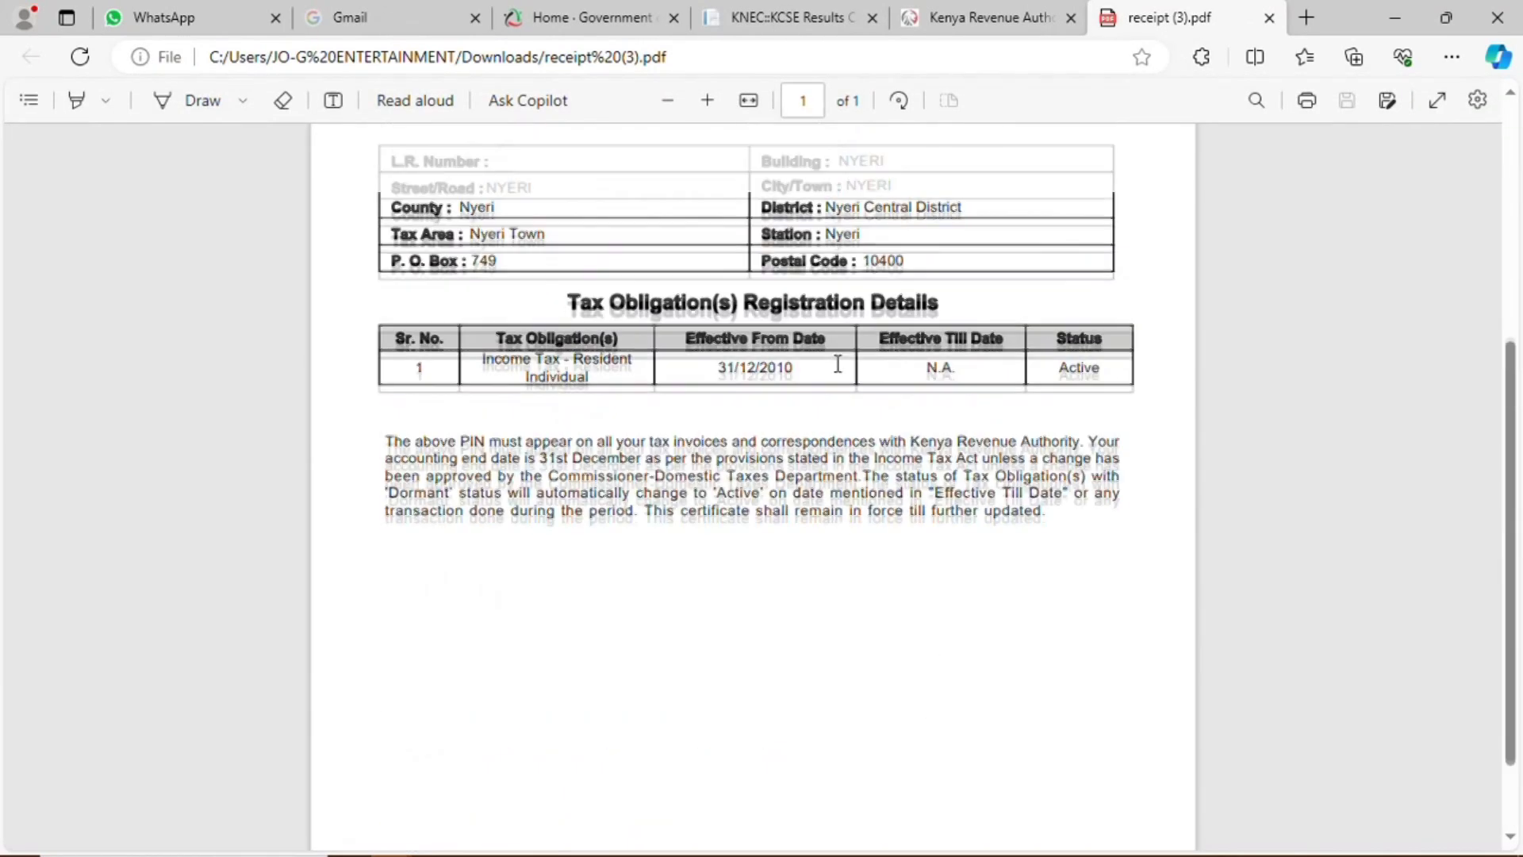